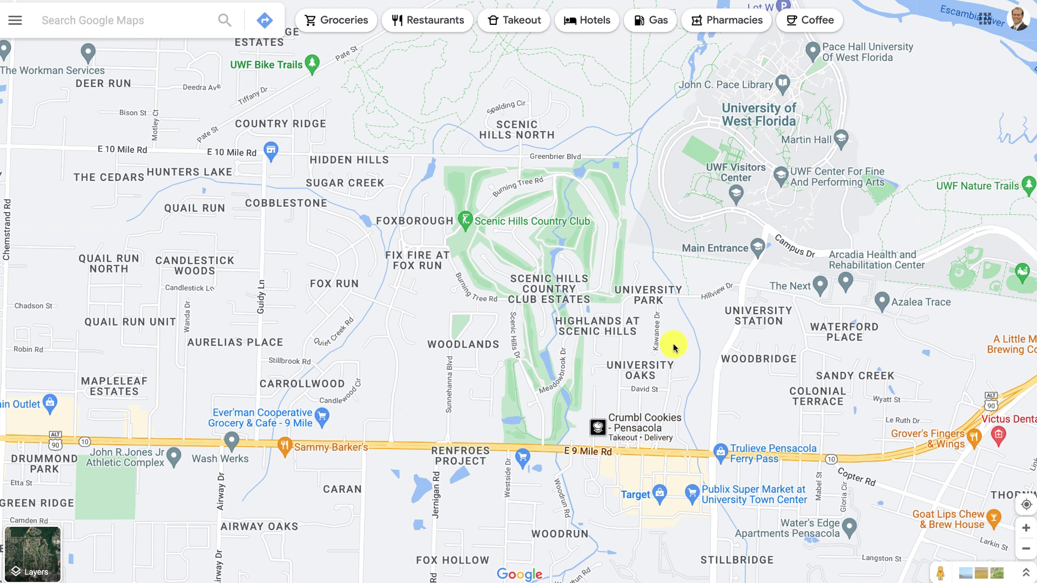
# Show the Renfroes Project info card on the Google Maps view of the 32514 area.
pyautogui.click(472, 451)
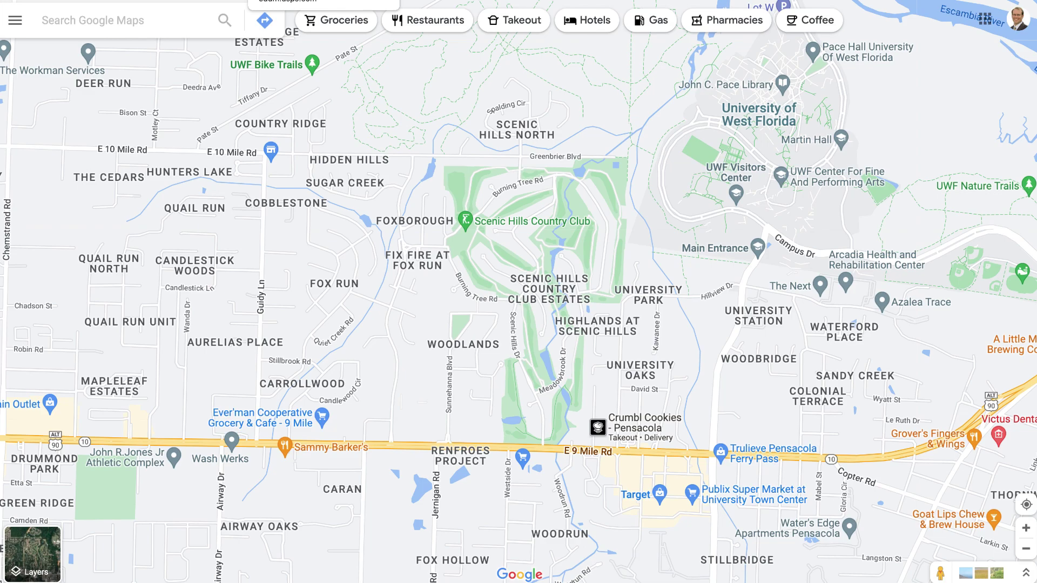
# Review the ZIP 32514 route search: one route selected, 605 mailpieces, about $121.00.
pyautogui.click(324, 1)
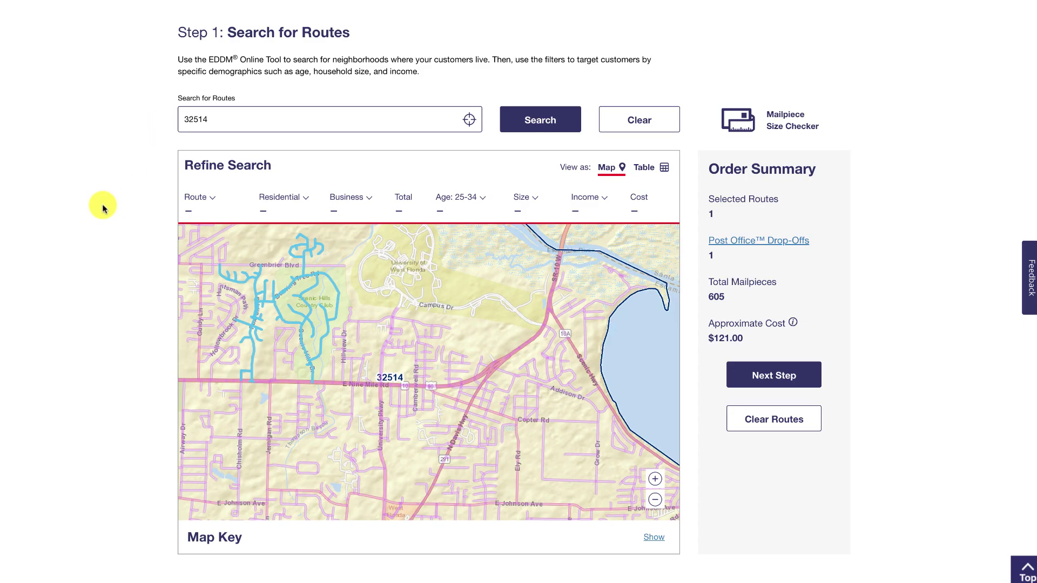
pyautogui.scroll(2, 100, 211)
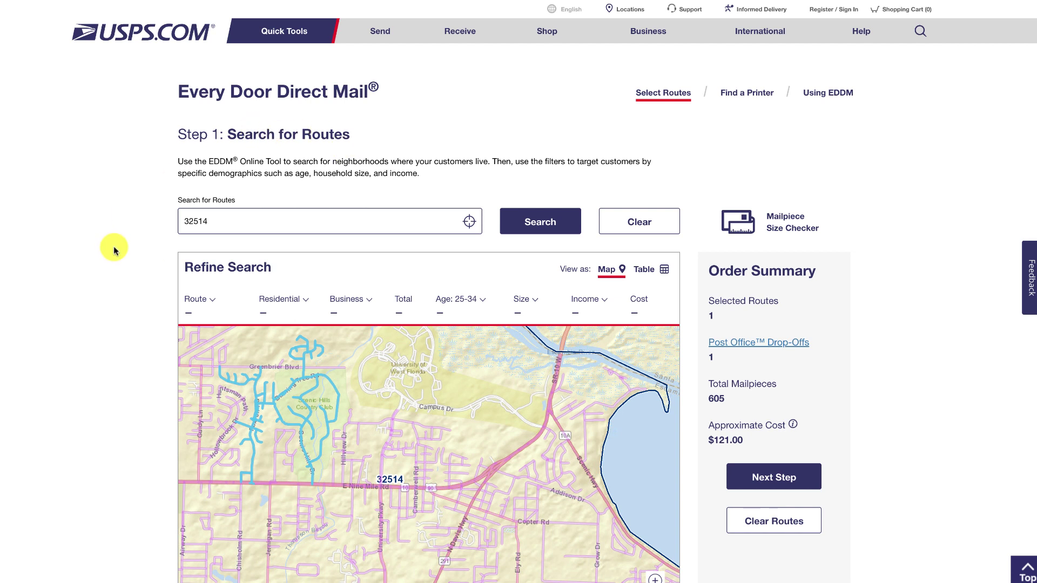
pyautogui.scroll(-1, 108, 249)
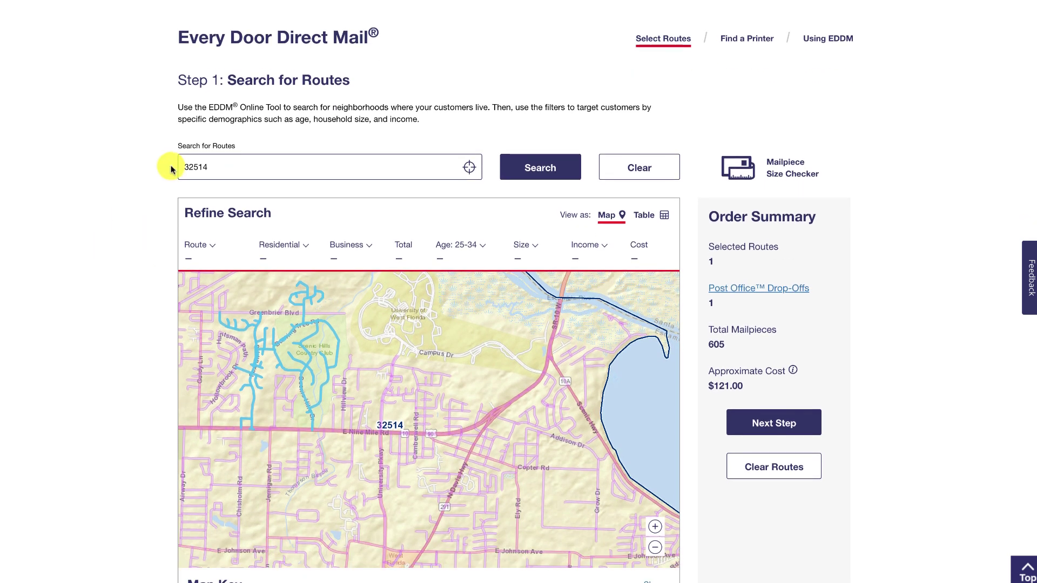
pyautogui.scroll(-1, 92, 287)
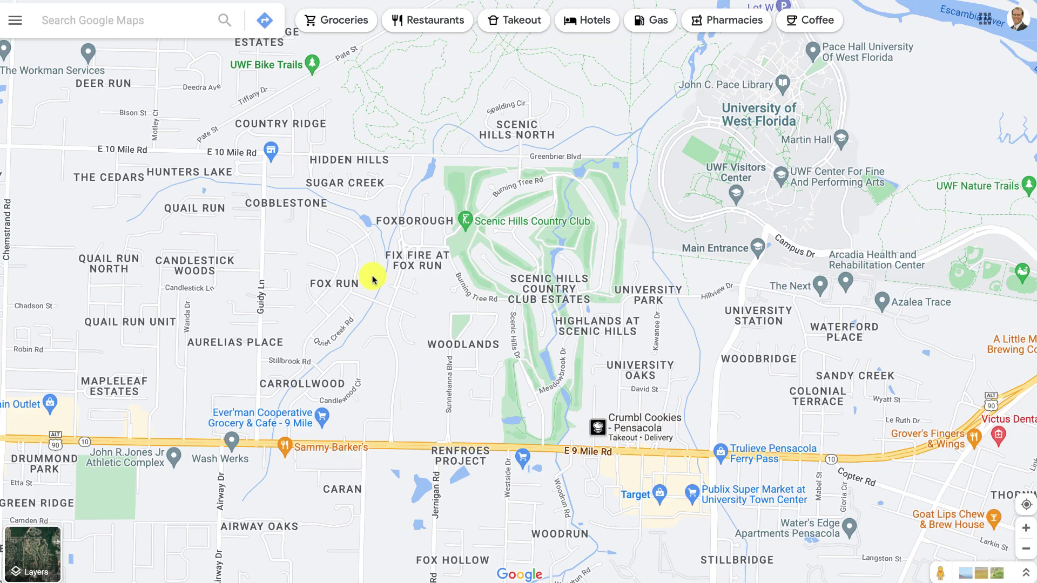
# Bring back the Google Maps view around the Fix Fire At Fox Run label.
pyautogui.moveTo(402, 262)
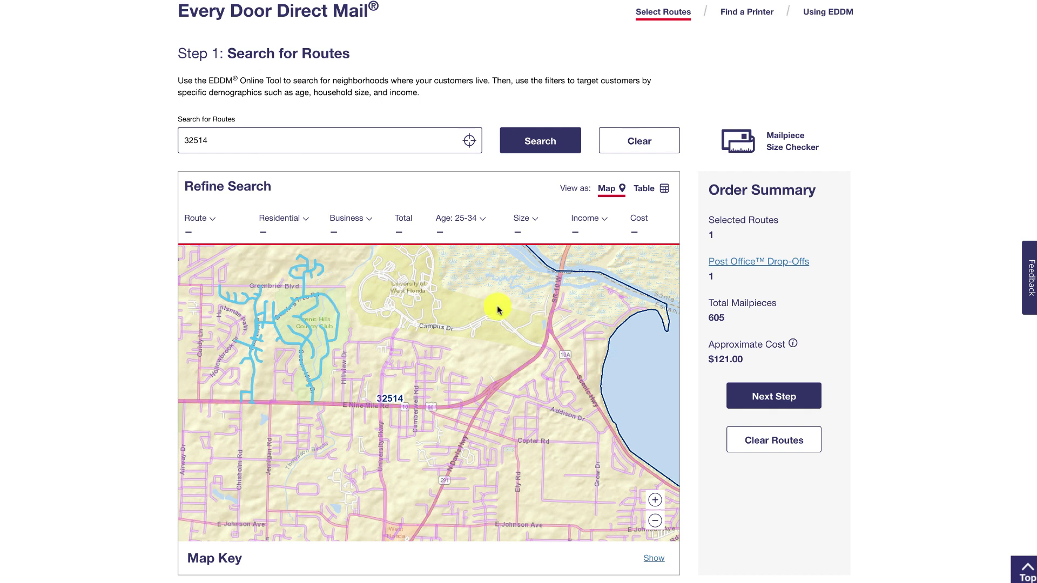
# Deselect route 32514-R029, leaving 0 selected routes, 0 mailpieces and $0.00.
pyautogui.click(337, 307)
pyautogui.scroll(-1, 335, 318)
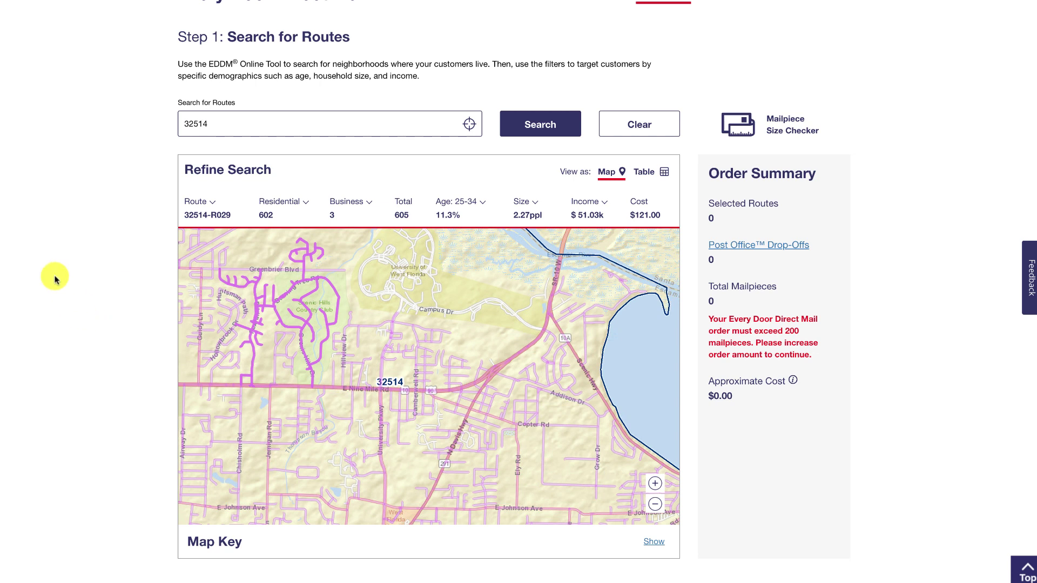
pyautogui.scroll(1, 55, 281)
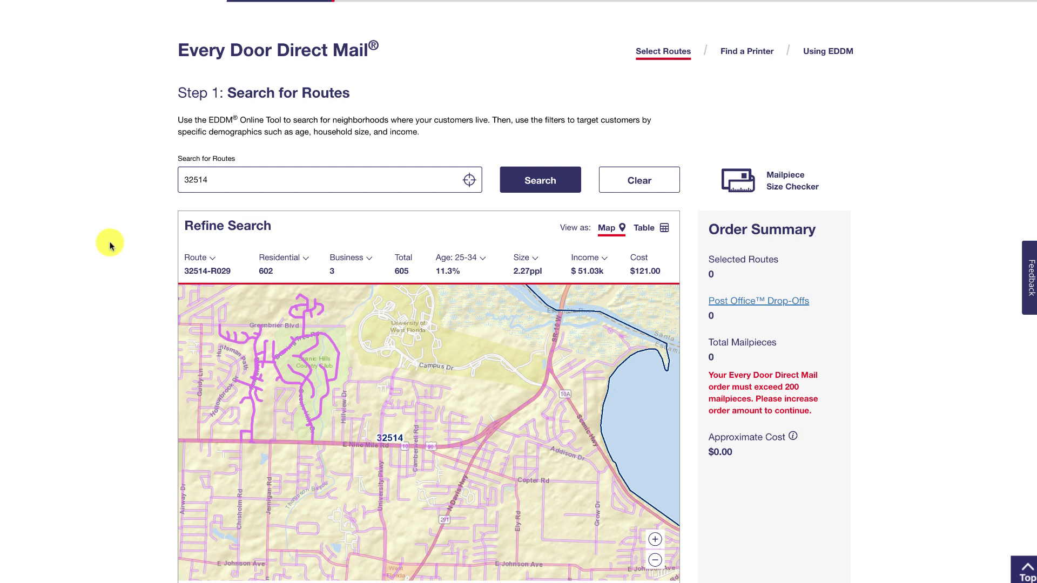
pyautogui.scroll(-1, 108, 300)
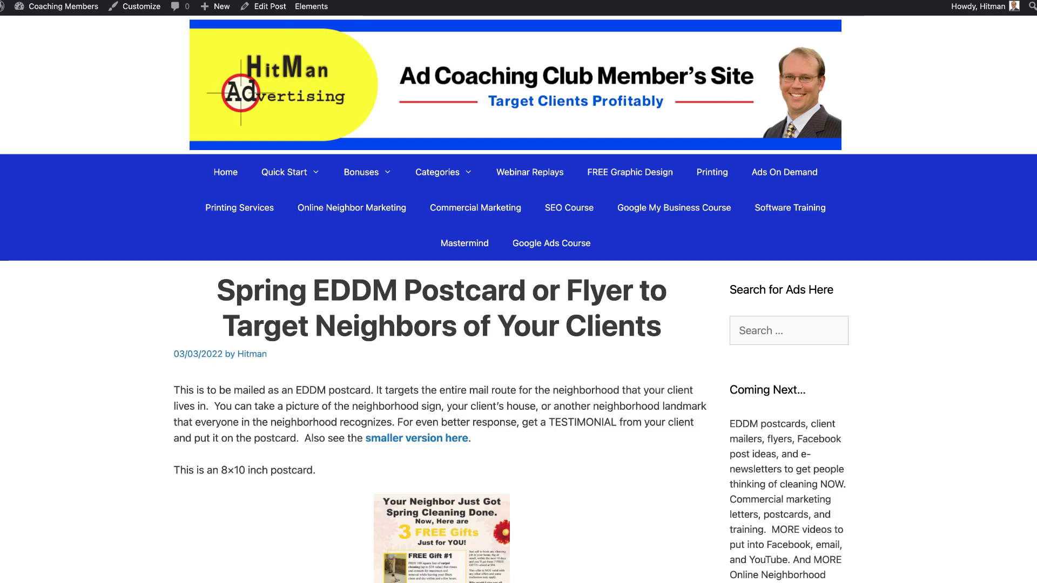
# Browse the Spring EDDM Postcard post, briefly highlighting 'EDDM' in its title.
pyautogui.scroll(-4, 162, 290)
pyautogui.scroll(-1, 139, 289)
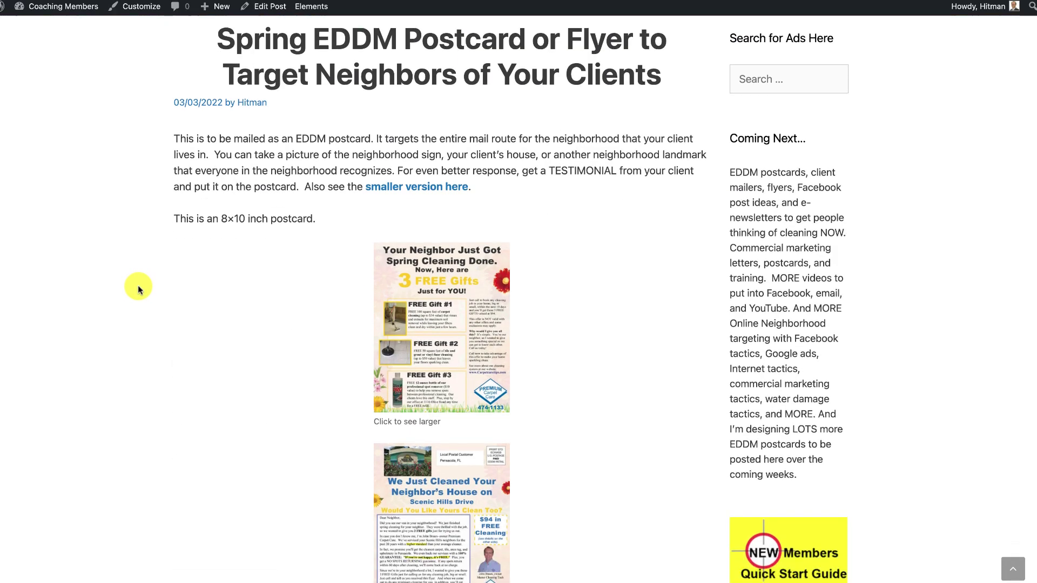
pyautogui.scroll(4, 181, 294)
pyautogui.moveTo(433, 139)
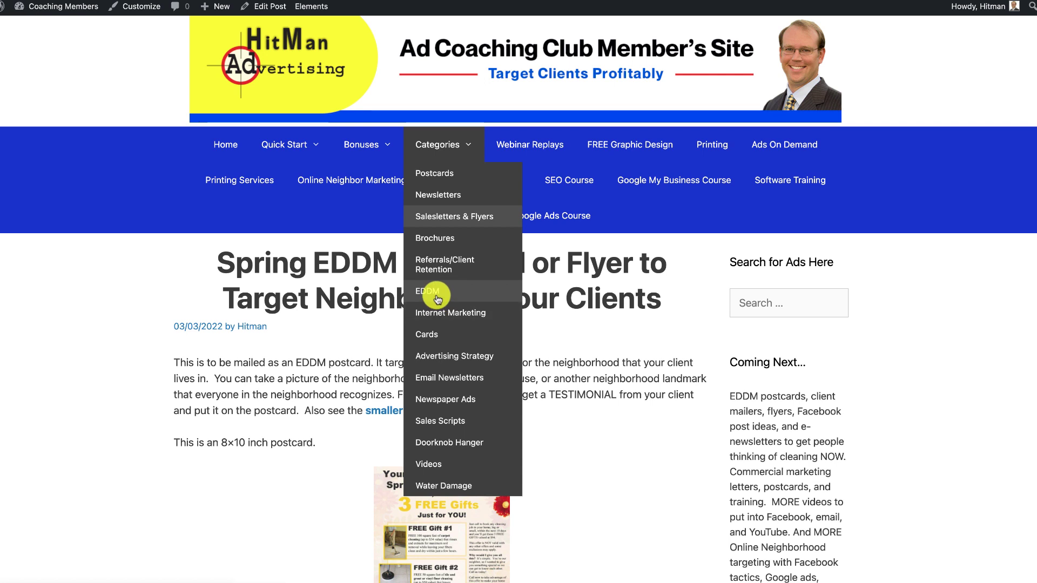
pyautogui.moveTo(306, 259); pyautogui.dragTo(430, 261)
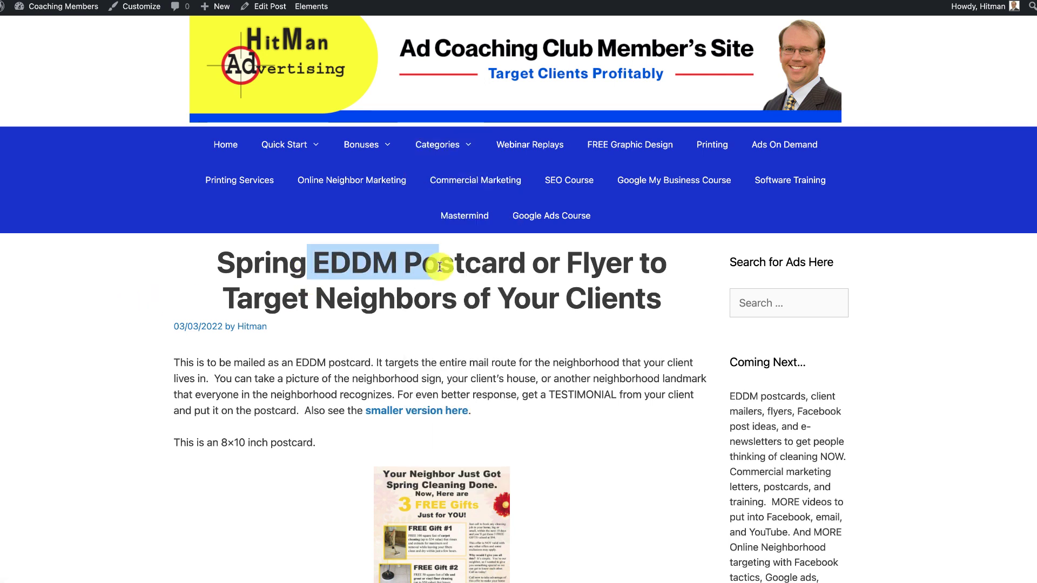
pyautogui.click(93, 301)
# View the Scenic Hills postcard full size, then return to the graphic design request page.
pyautogui.scroll(-4, 93, 303)
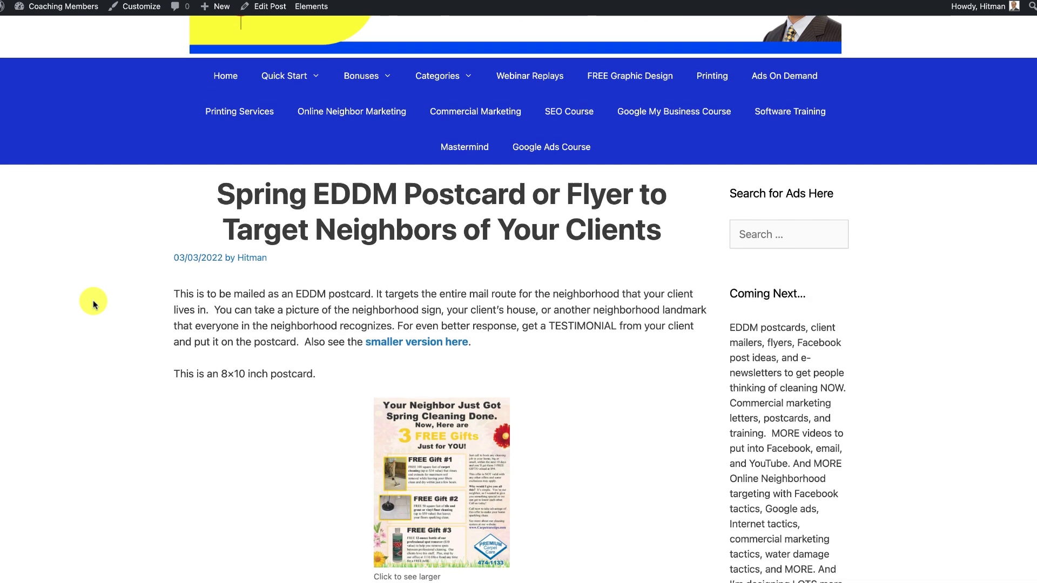
pyautogui.scroll(-3, 95, 297)
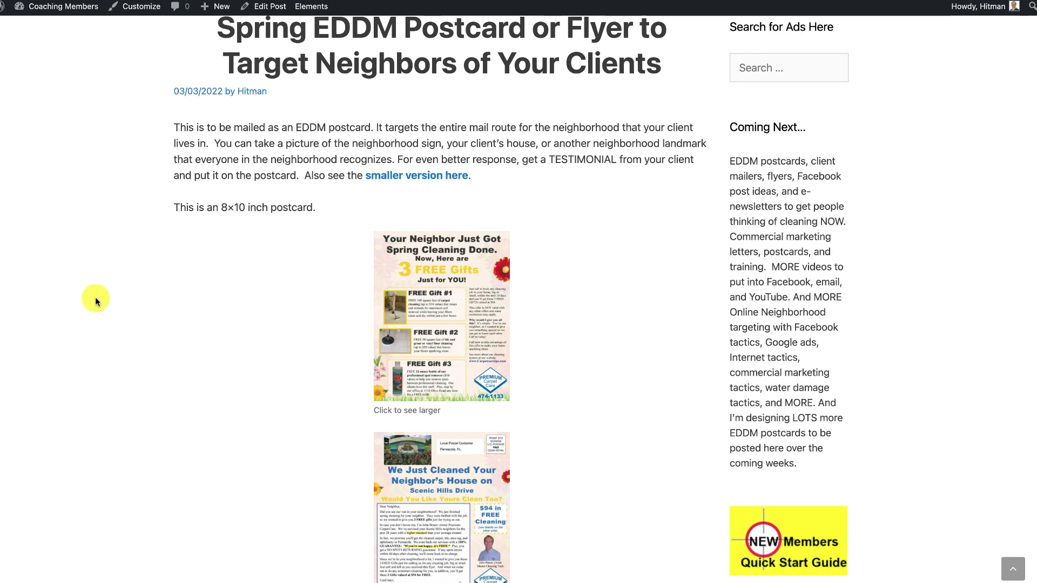
pyautogui.click(444, 369)
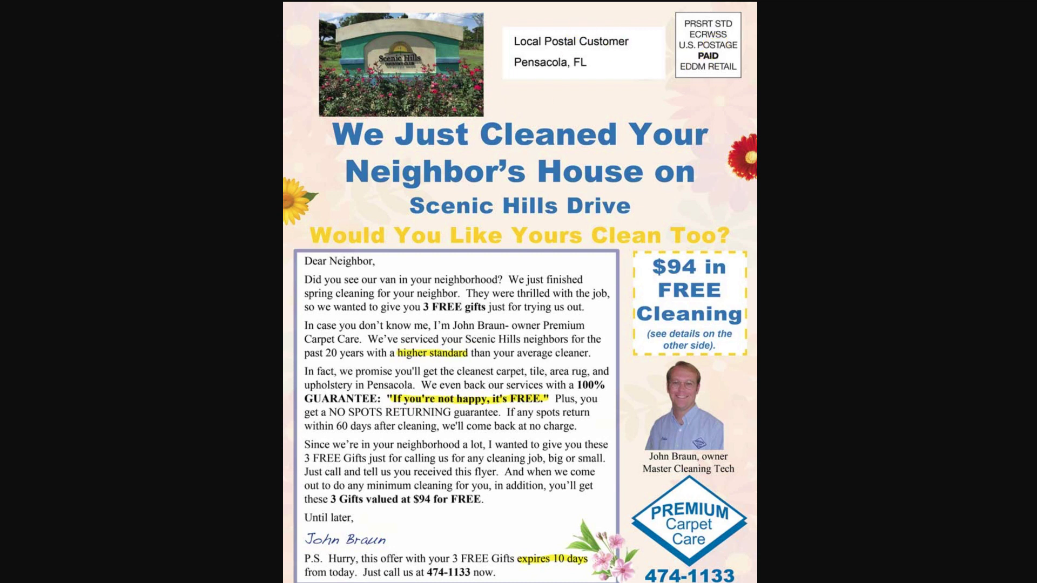
pyautogui.press('super+w')
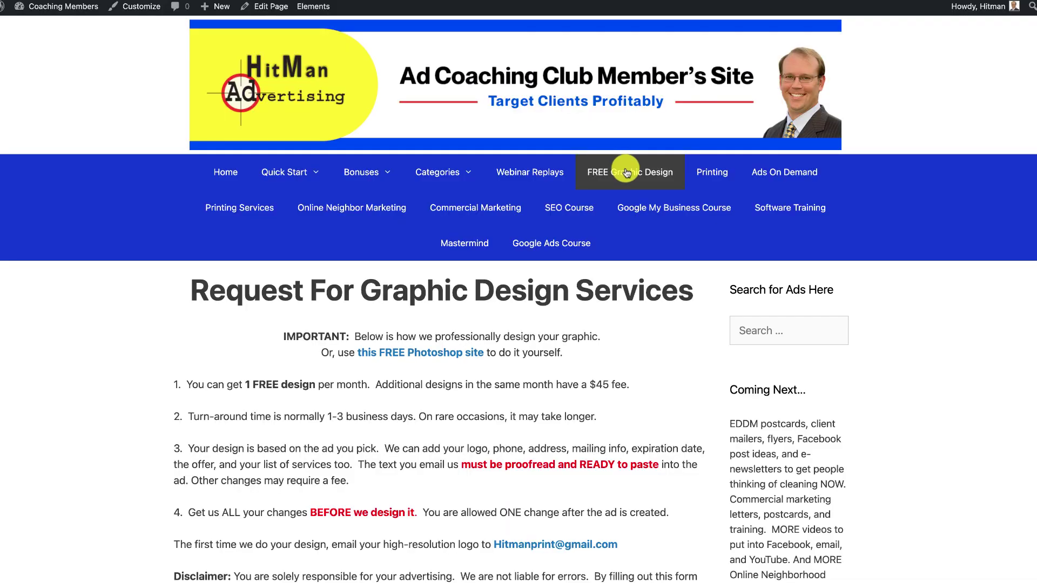
pyautogui.scroll(-2, 540, 311)
pyautogui.scroll(-10, 414, 322)
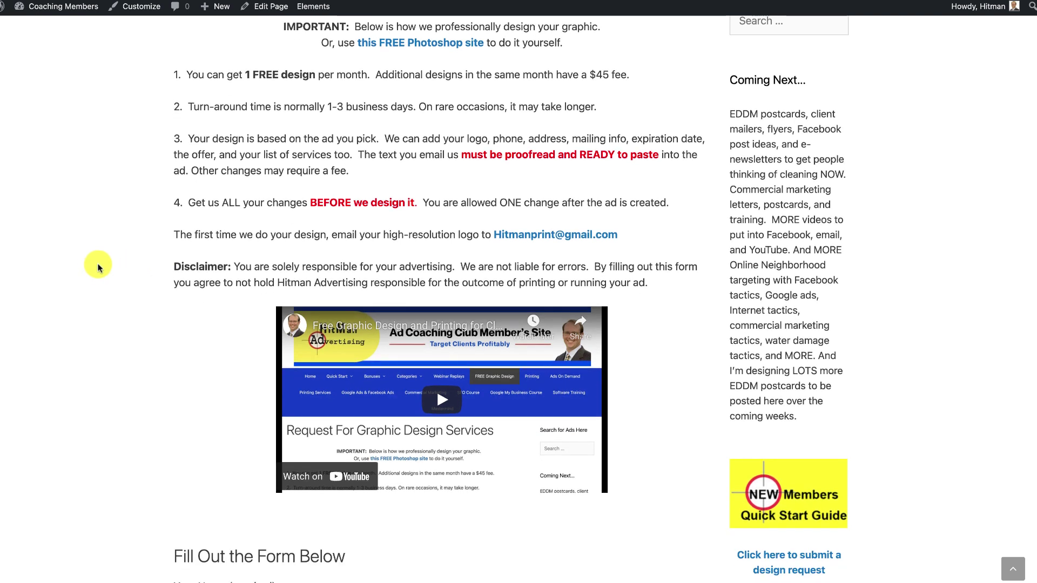
pyautogui.scroll(-9, 92, 269)
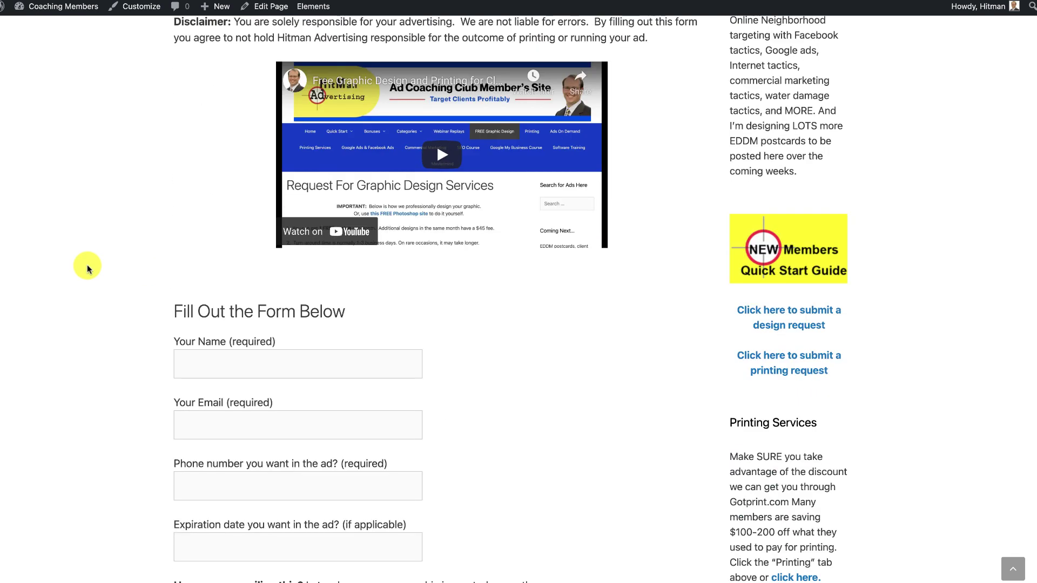
pyautogui.scroll(-2, 114, 263)
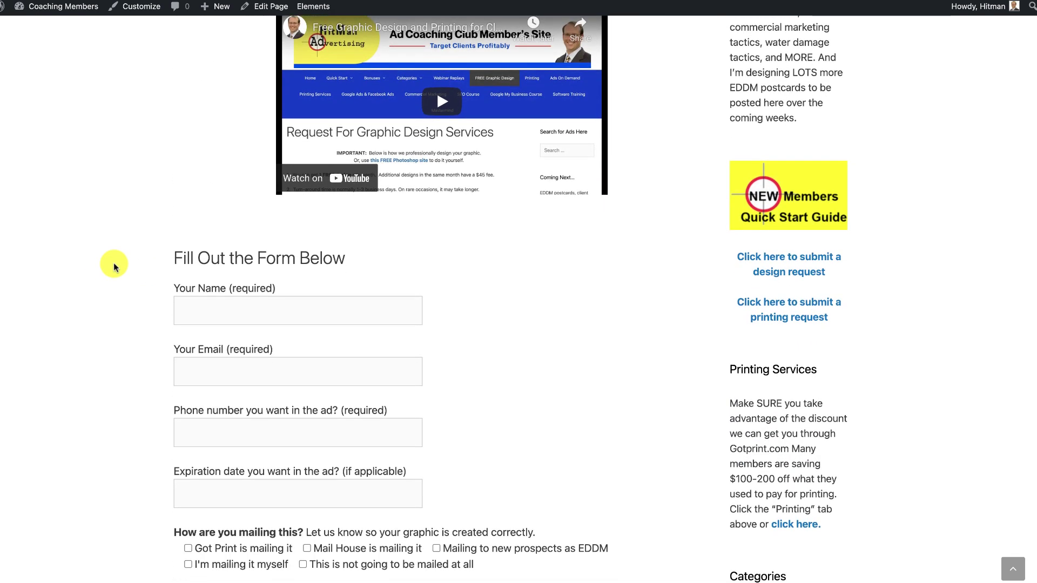
pyautogui.scroll(-8, 113, 262)
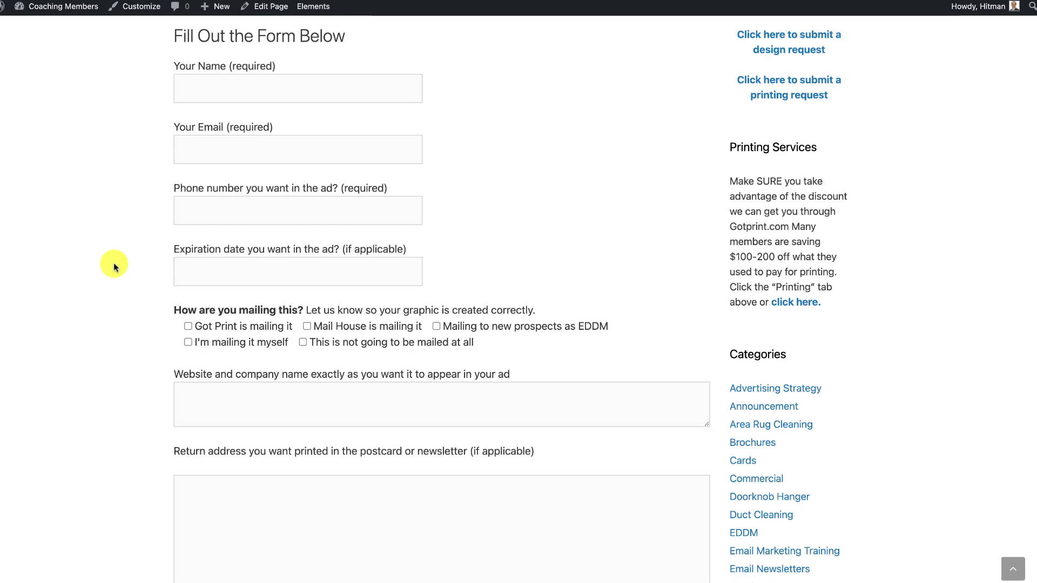
pyautogui.scroll(-4, 114, 263)
pyautogui.scroll(20, 114, 263)
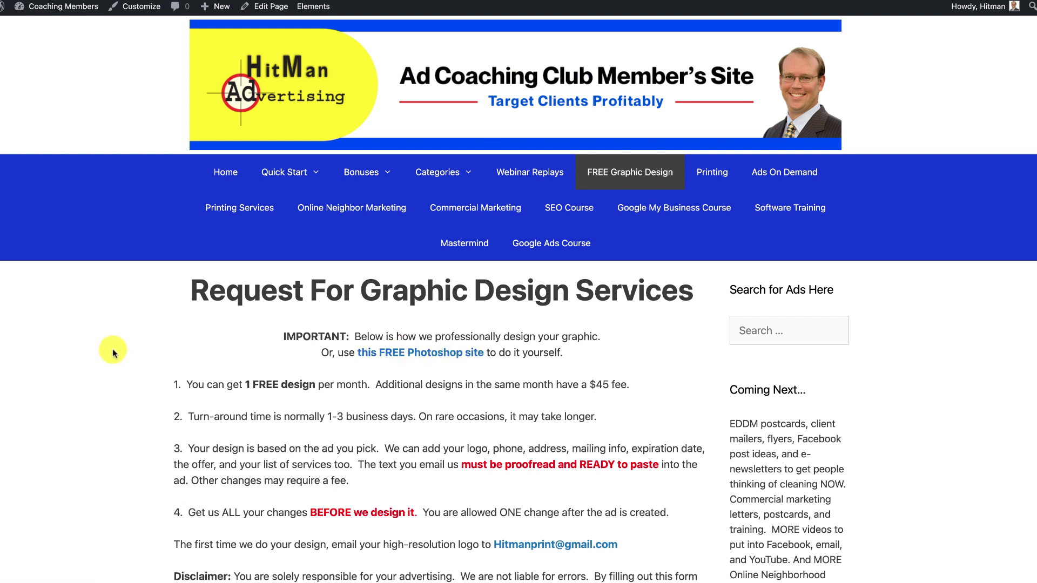
pyautogui.scroll(-8, 113, 354)
pyautogui.scroll(-4, 114, 355)
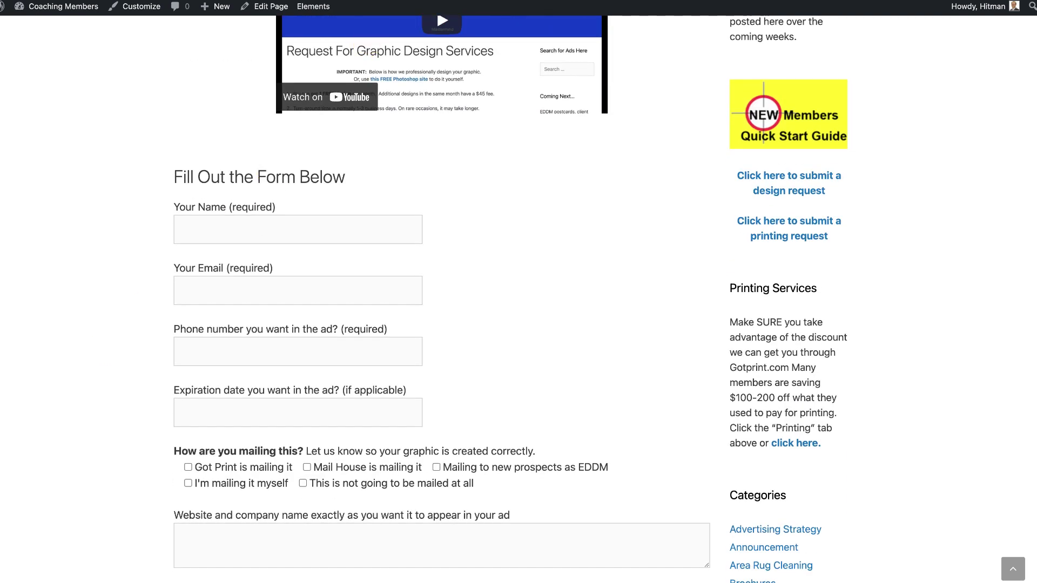
pyautogui.scroll(-3, 518, 235)
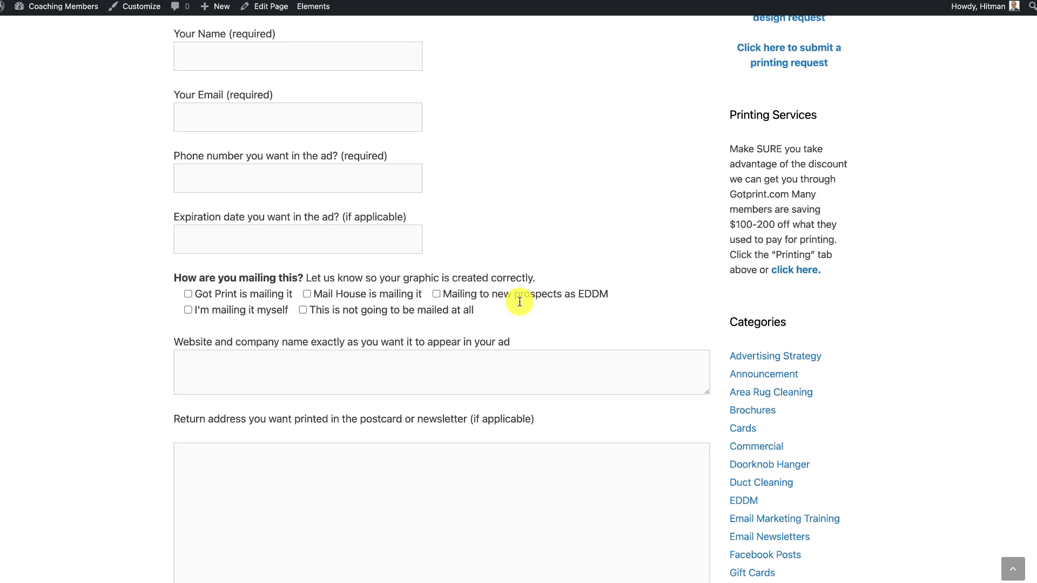
pyautogui.scroll(-1, 518, 303)
pyautogui.click(360, 438)
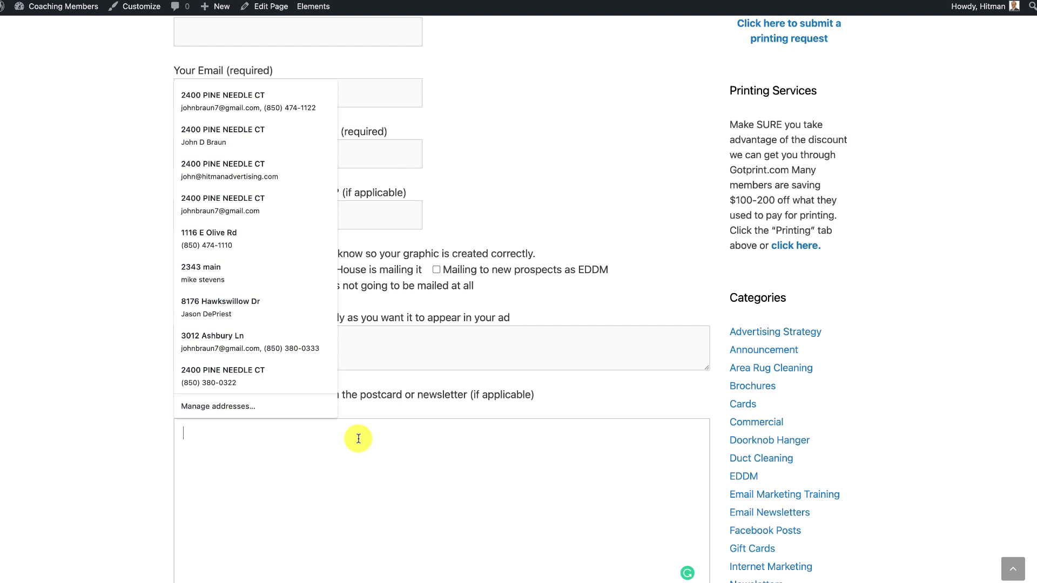
pyautogui.click(128, 439)
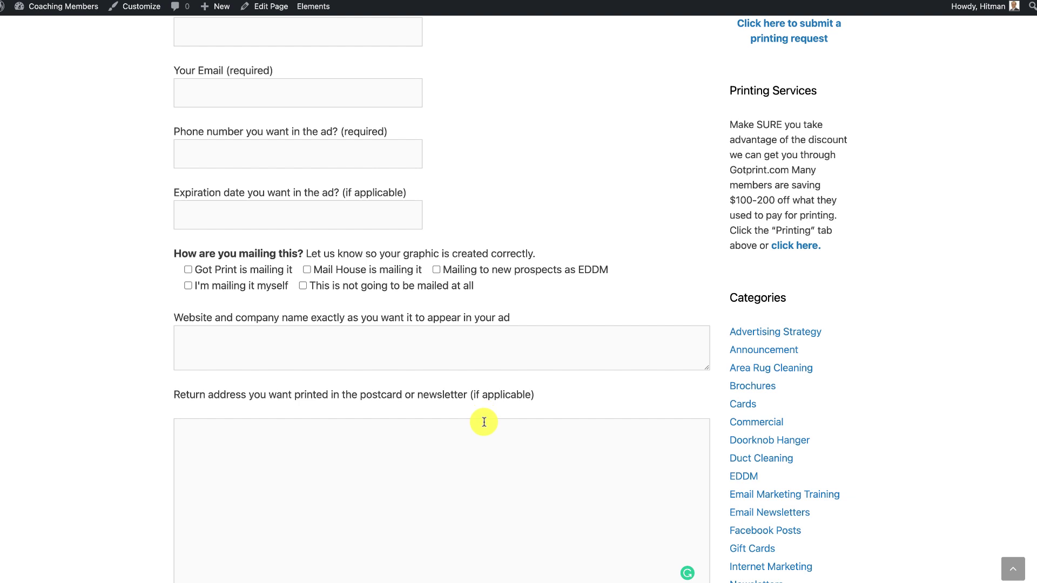
pyautogui.scroll(3, 597, 213)
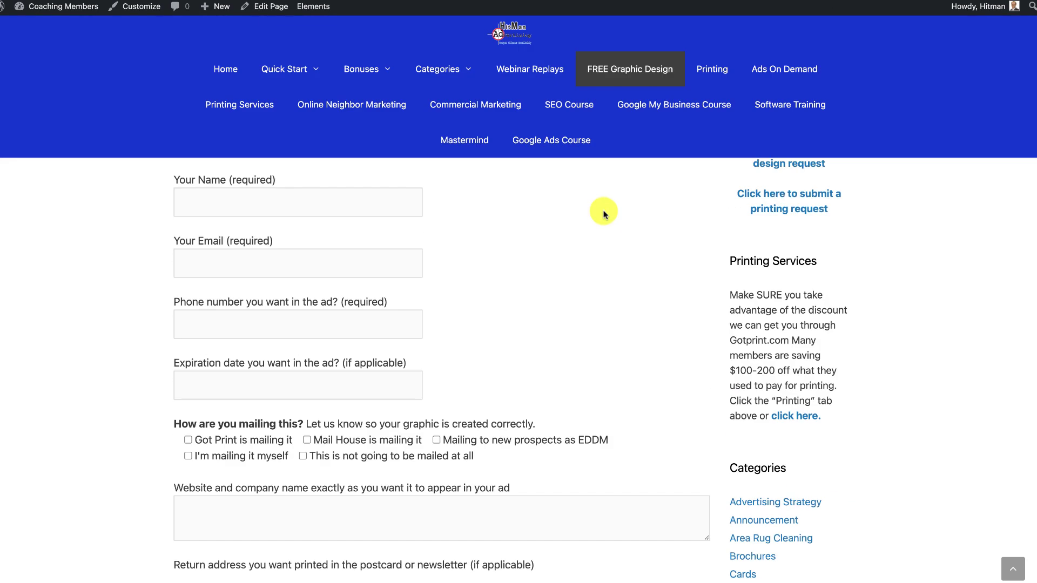
pyautogui.scroll(5, 667, 220)
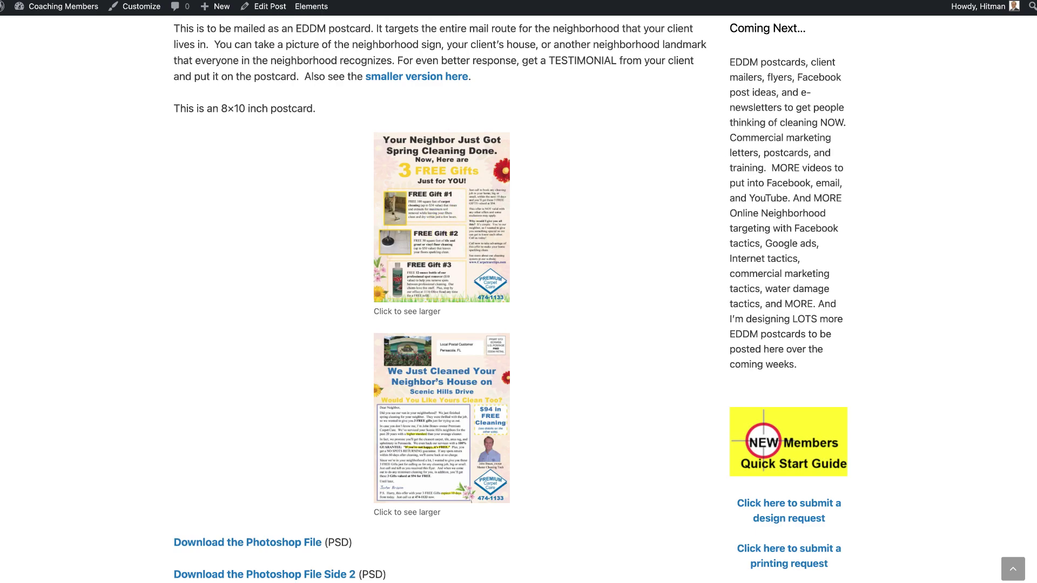
# Open the Spring Follow-up EDDM post and view its 2nd Chance flyer full size.
pyautogui.click(464, 3)
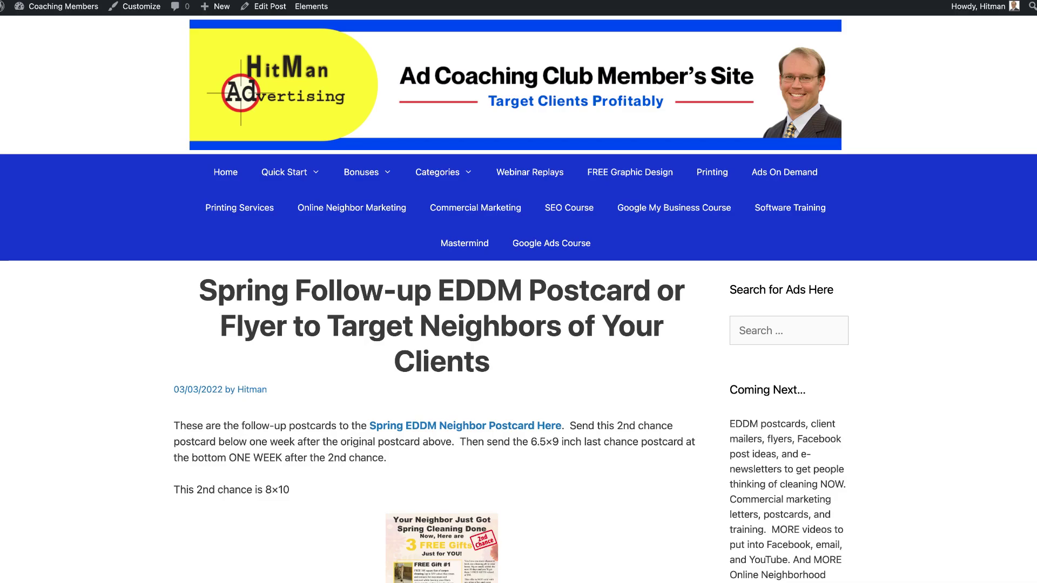
pyautogui.scroll(-3, 625, 352)
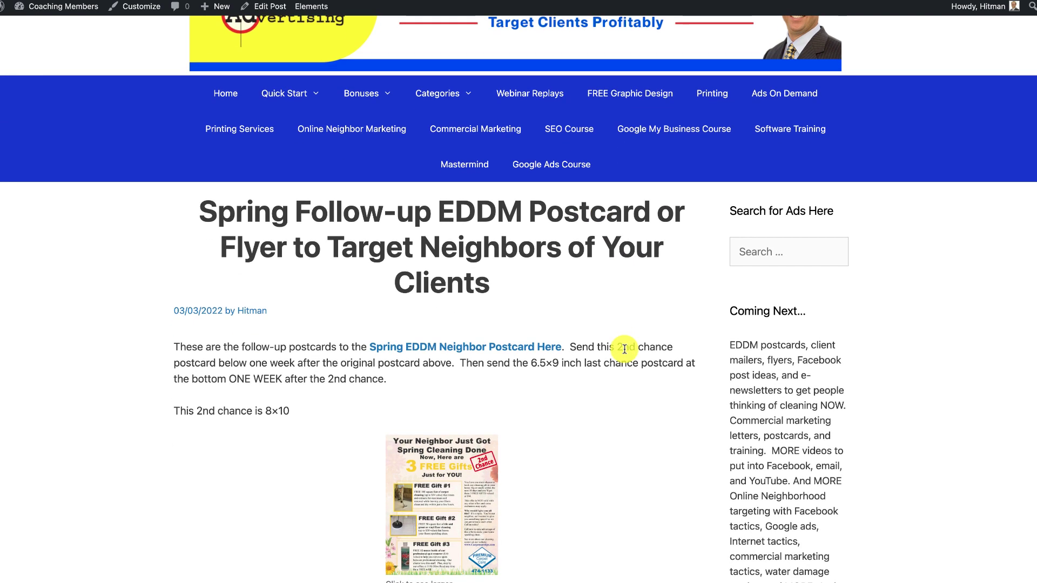
pyautogui.scroll(-2, 624, 349)
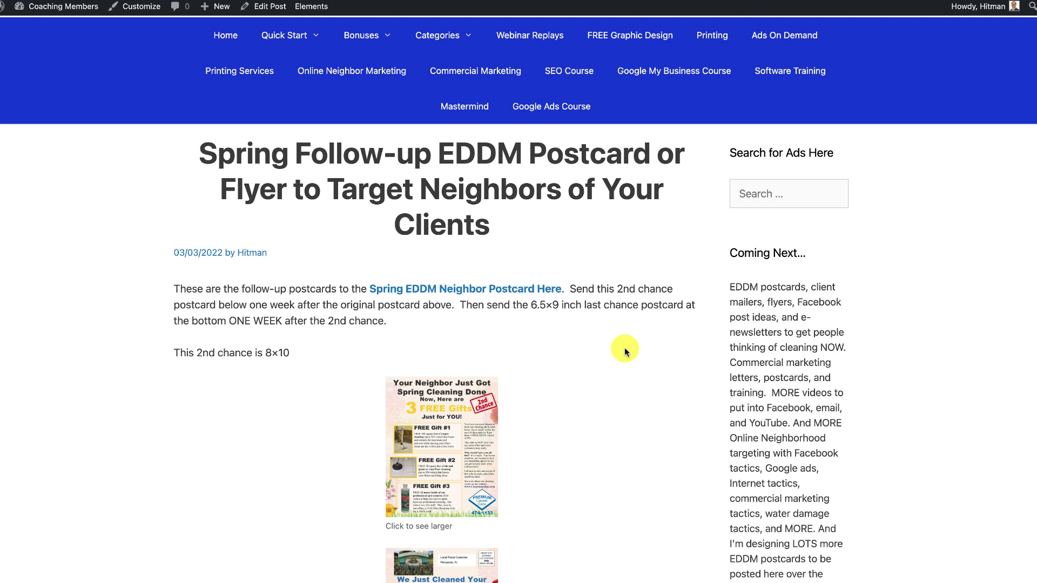
pyautogui.scroll(-2, 624, 349)
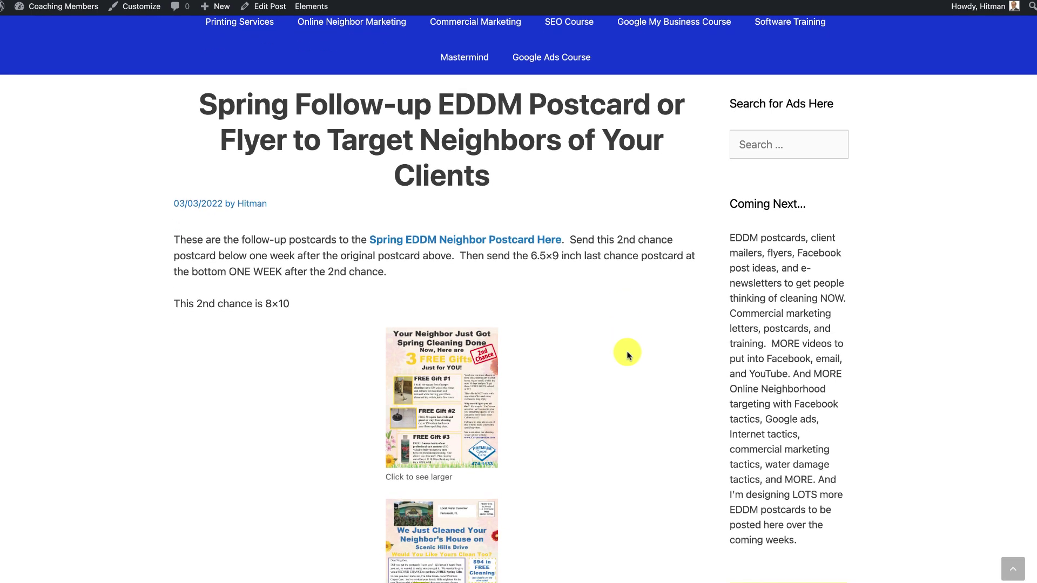
pyautogui.scroll(-1, 626, 355)
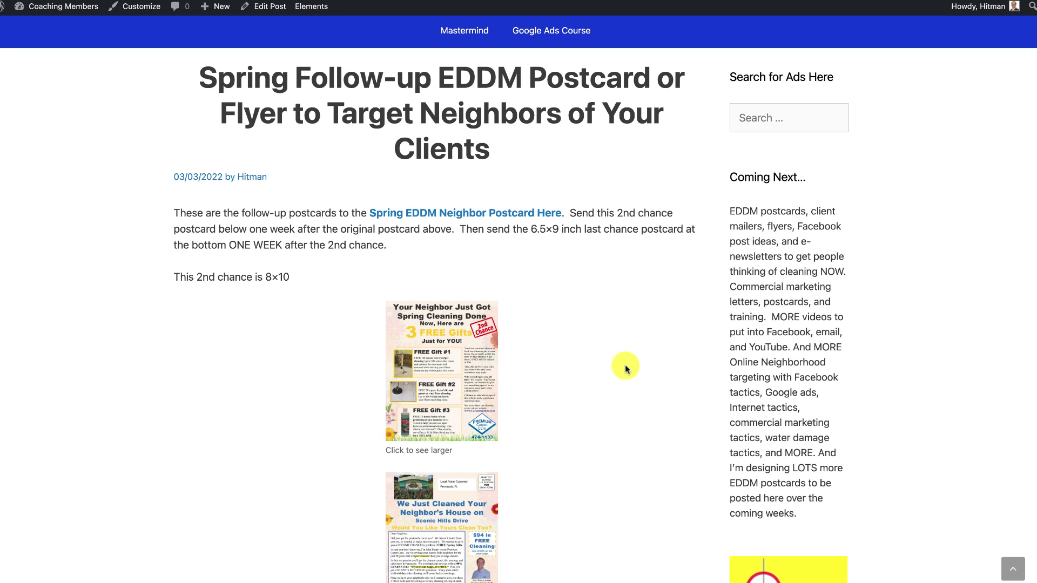
pyautogui.scroll(-1, 625, 367)
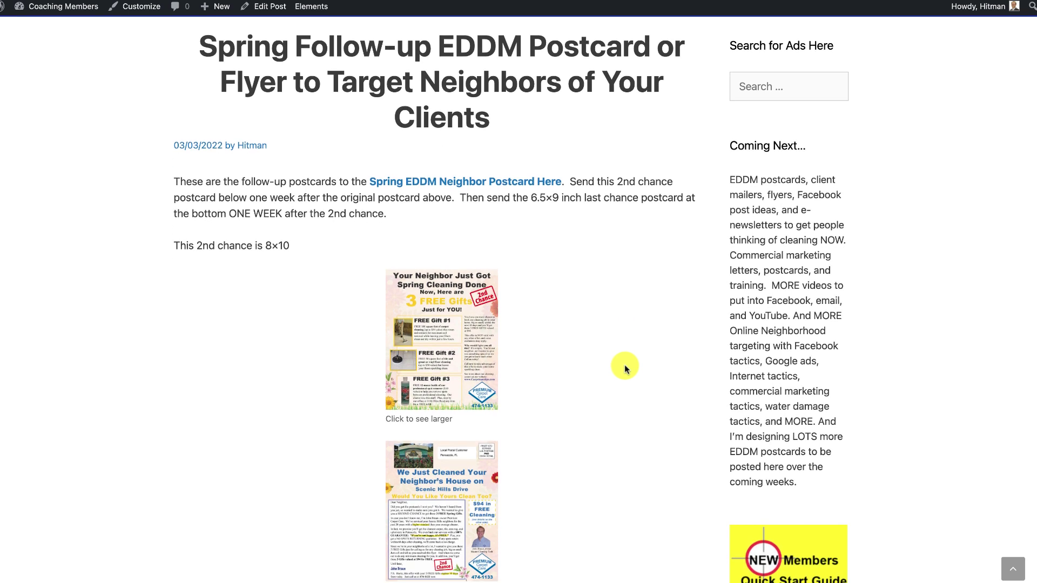
pyautogui.click(449, 346)
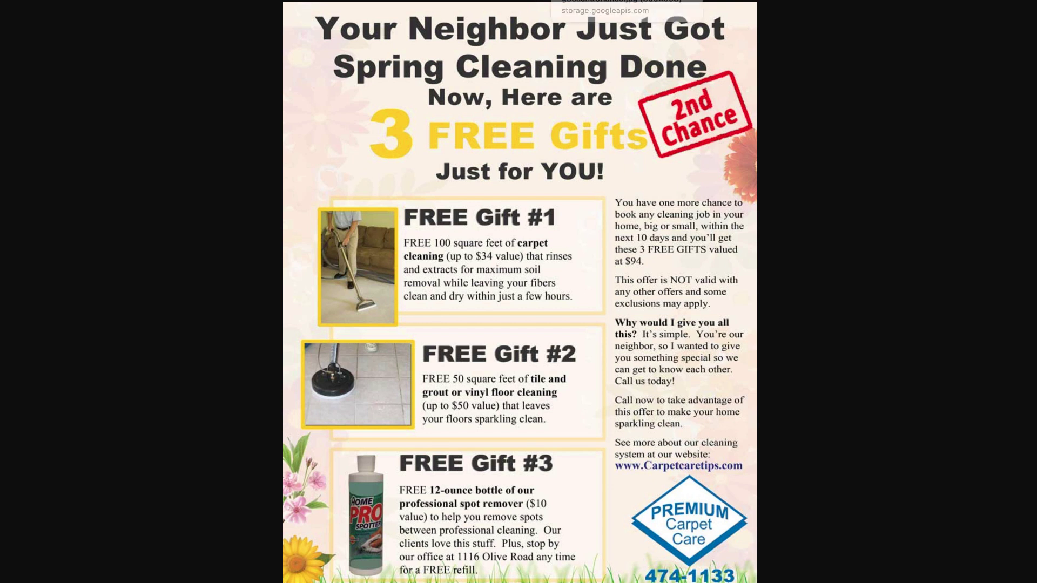
# Return to the post, view the Last Chance flyer full size, then close it.
pyautogui.press('super+Left')
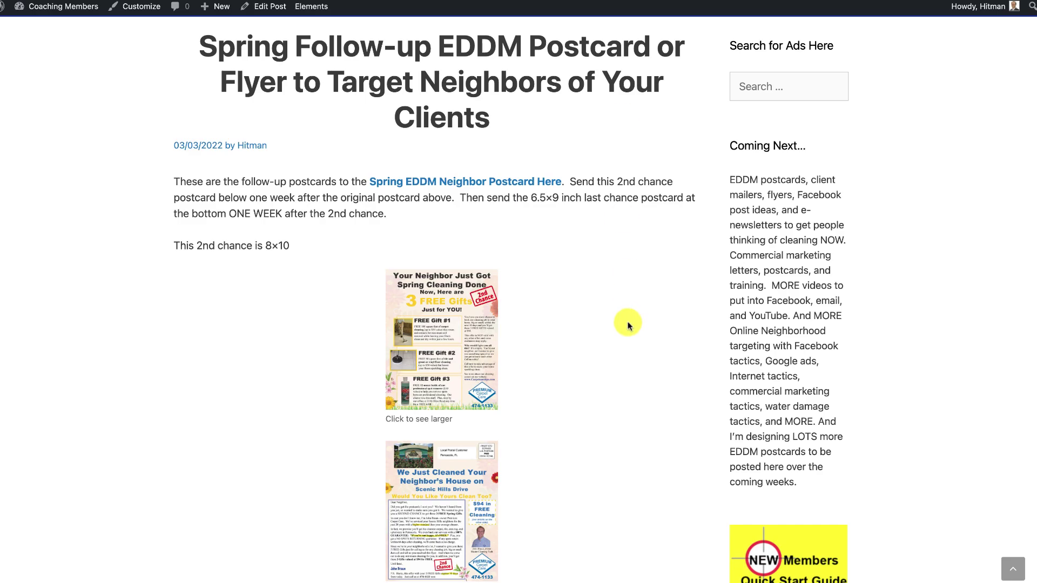
pyautogui.scroll(-3, 628, 323)
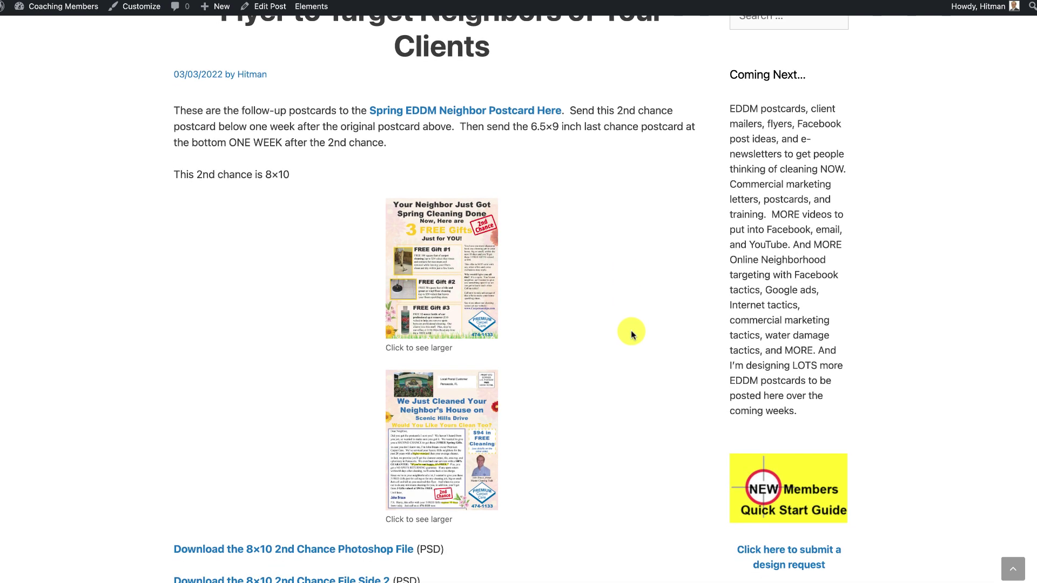
pyautogui.scroll(-10, 631, 335)
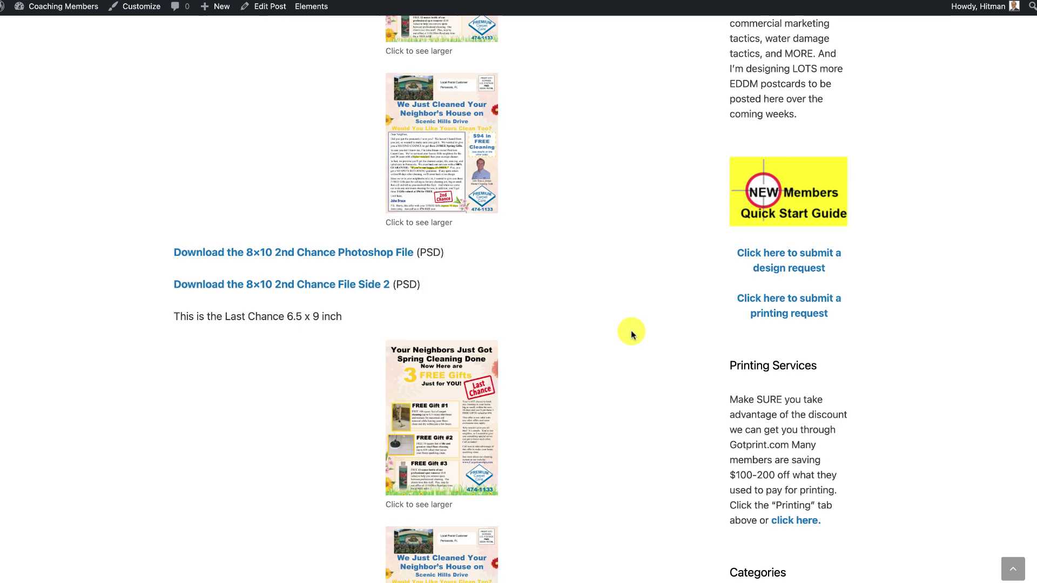
pyautogui.click(453, 386)
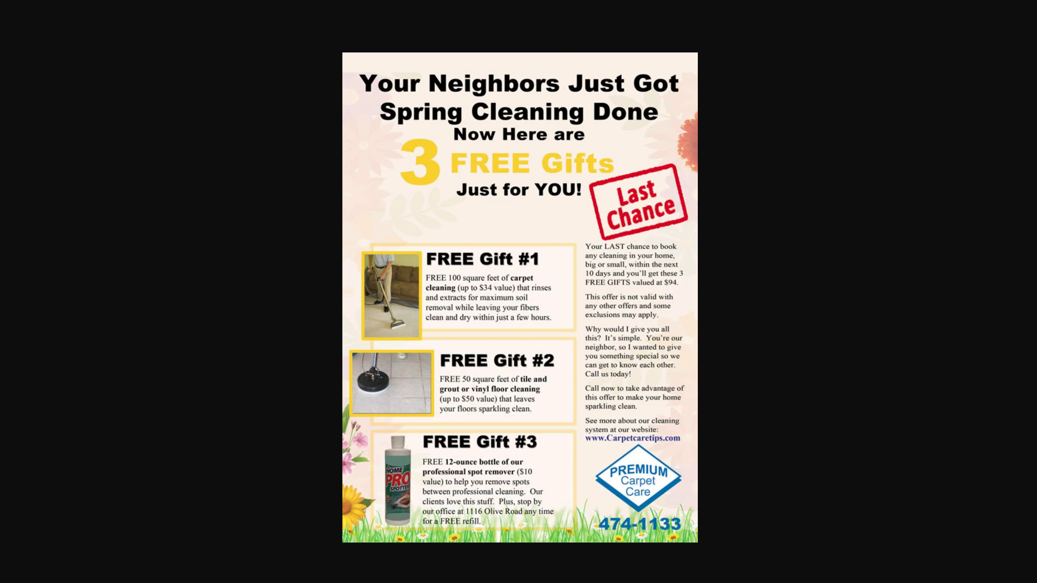
pyautogui.press('Escape')
pyautogui.scroll(-2, 562, 319)
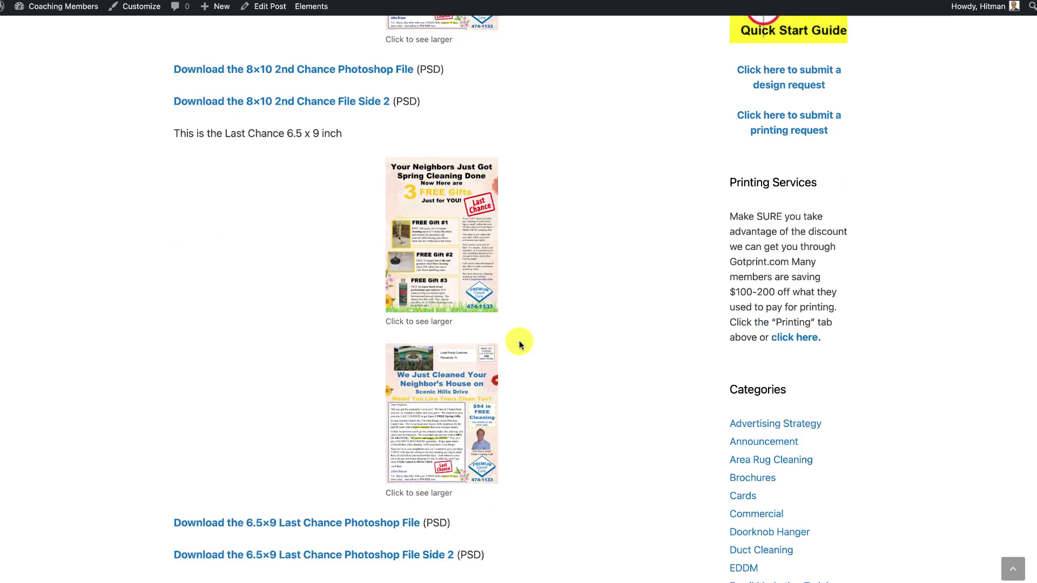
pyautogui.scroll(15, 519, 345)
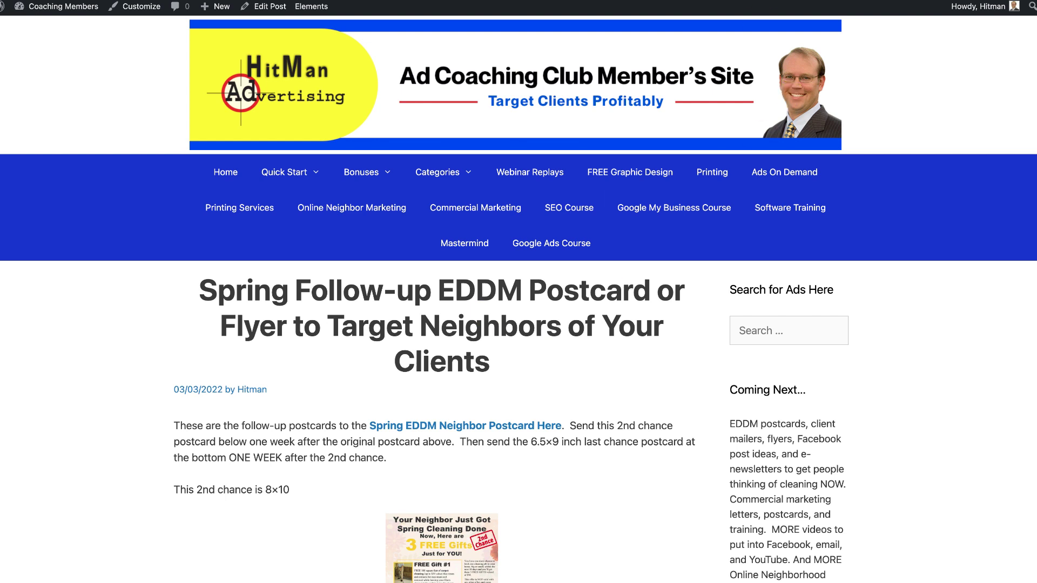
# View the Neighborhood 5 Around 6×9 postcard's 'We Just Cleaned Your Neighbor's House' side full size.
pyautogui.click(702, 0)
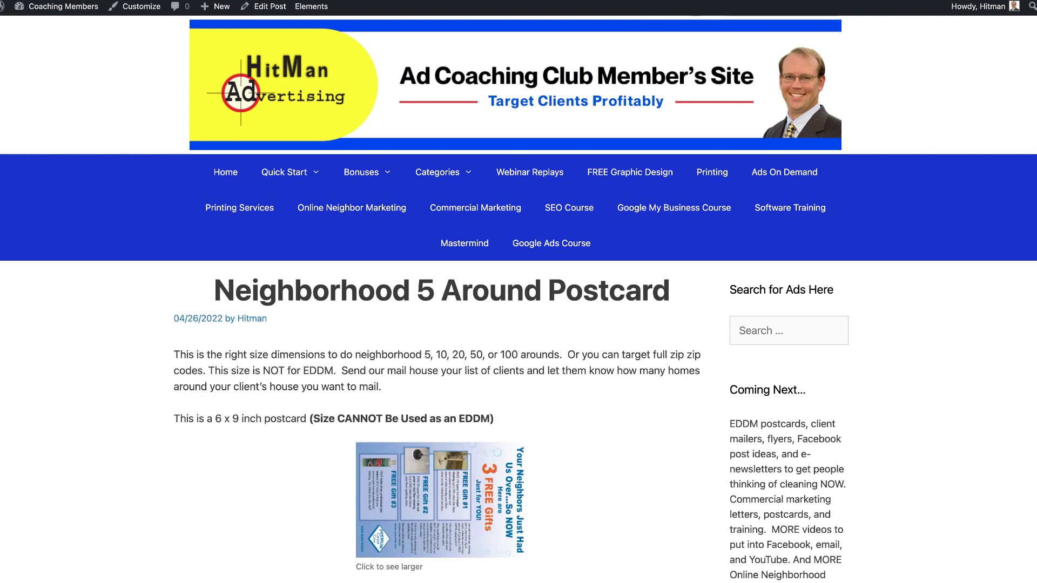
pyautogui.scroll(-3, 643, 464)
pyautogui.scroll(-3, 642, 463)
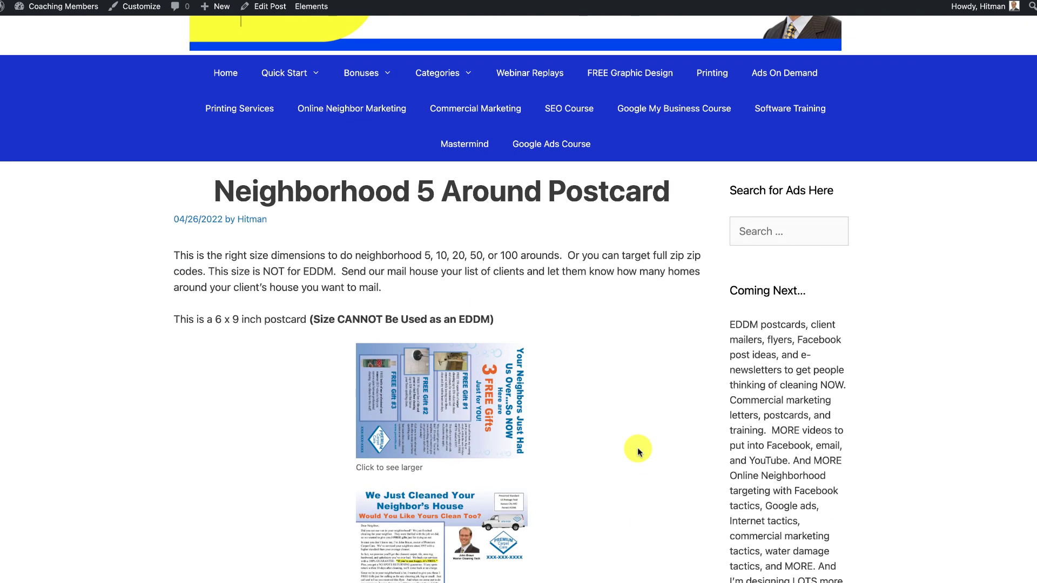
pyautogui.scroll(-1, 638, 447)
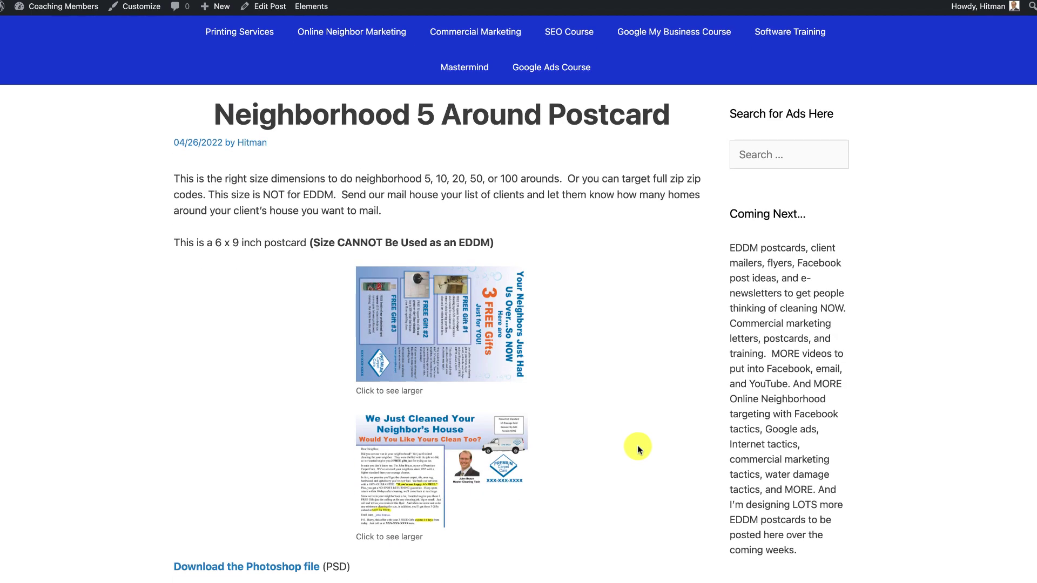
pyautogui.scroll(-1, 649, 454)
pyautogui.click(507, 458)
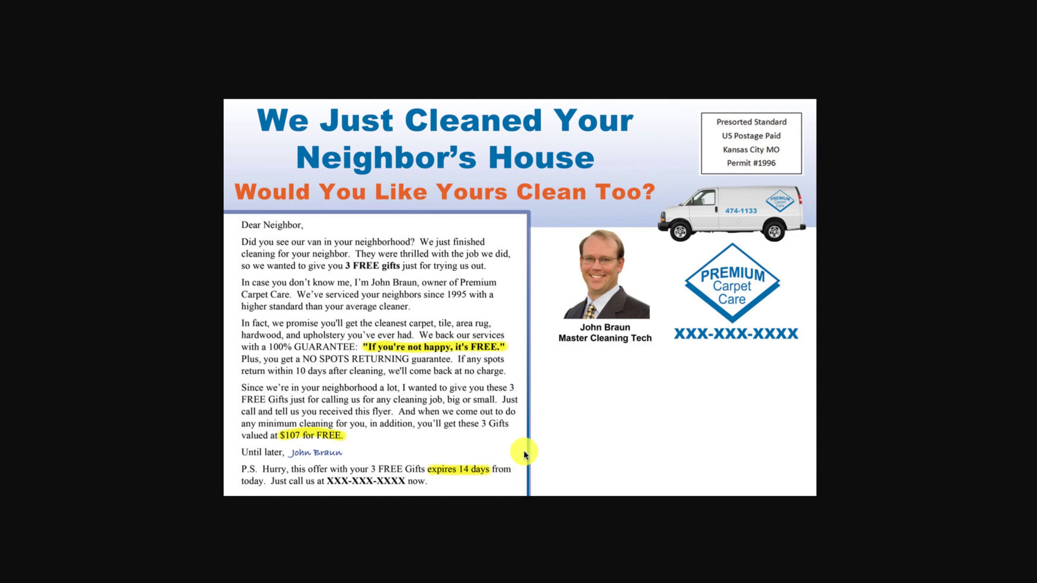